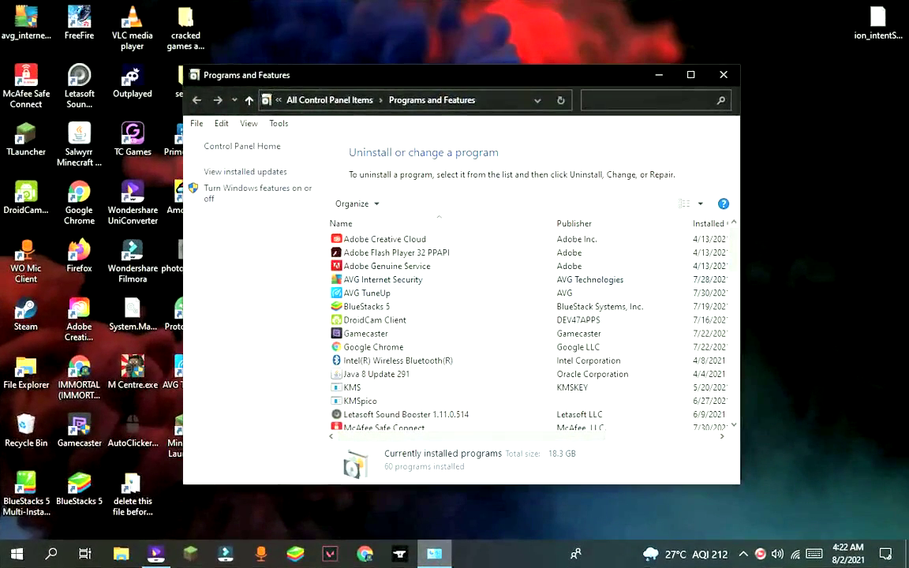
Start uninstalling AVG Internet Security from the list of installed programs.
left_click(383, 279)
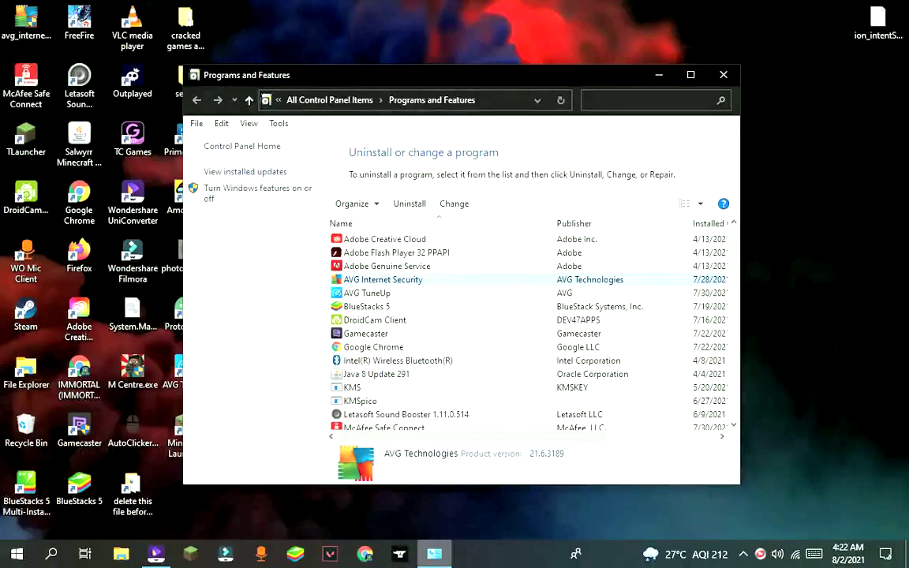
key("Return")
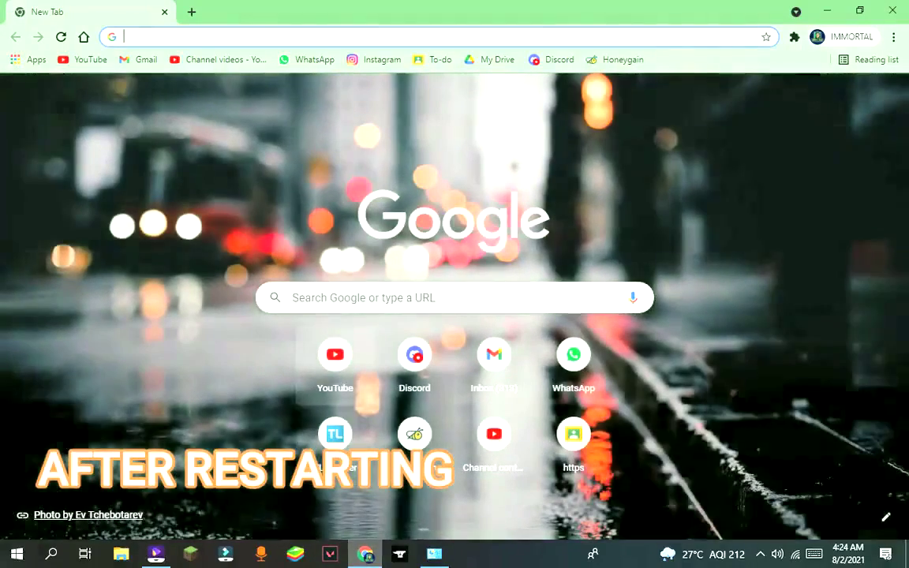
Search Google for "avg free trial 30 days" and open the AVG Internet Security free trial page from avg.com/en-in.
left_click(339, 298)
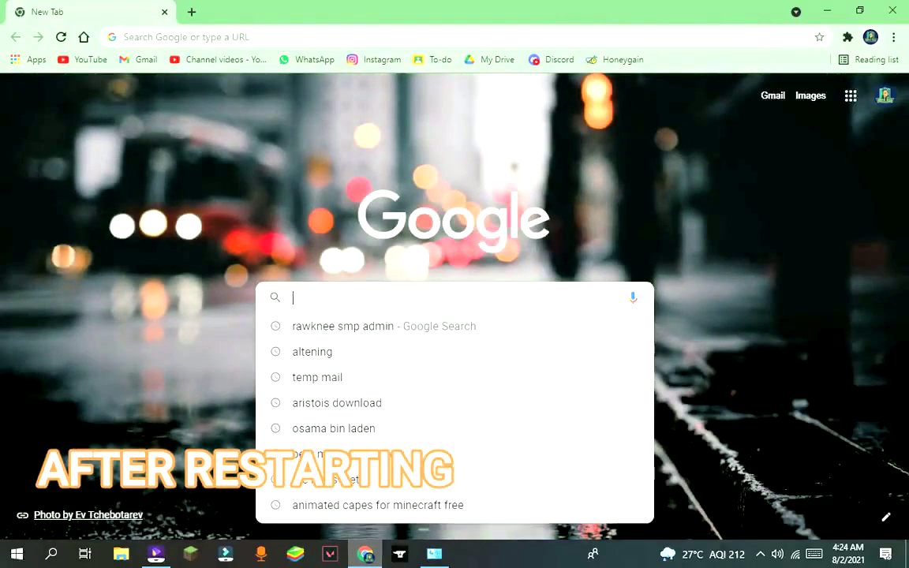
type("AVG")
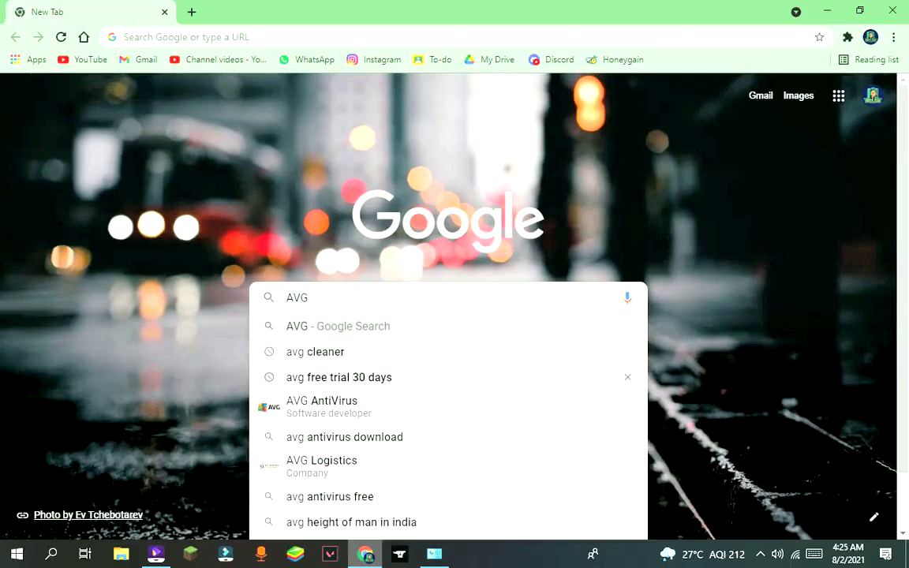
left_click(340, 377)
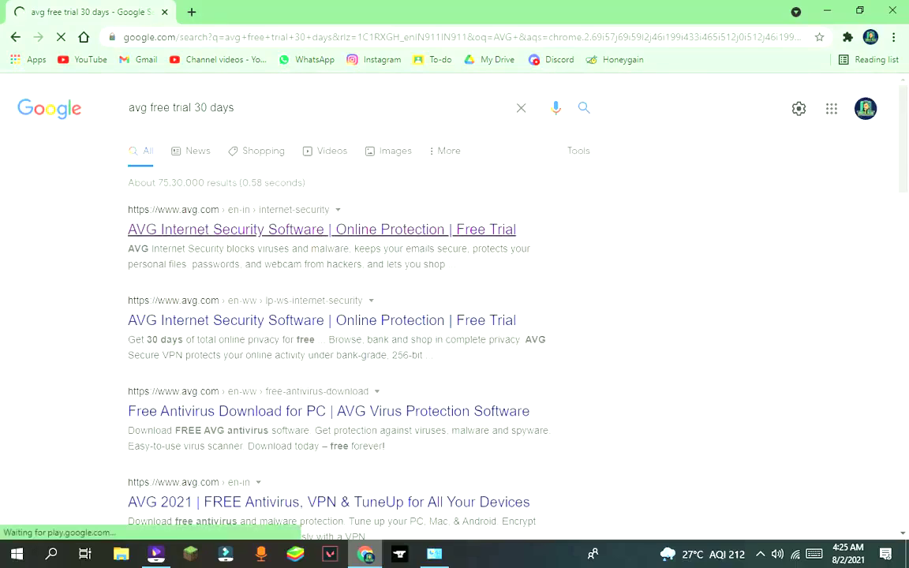
left_click(322, 229)
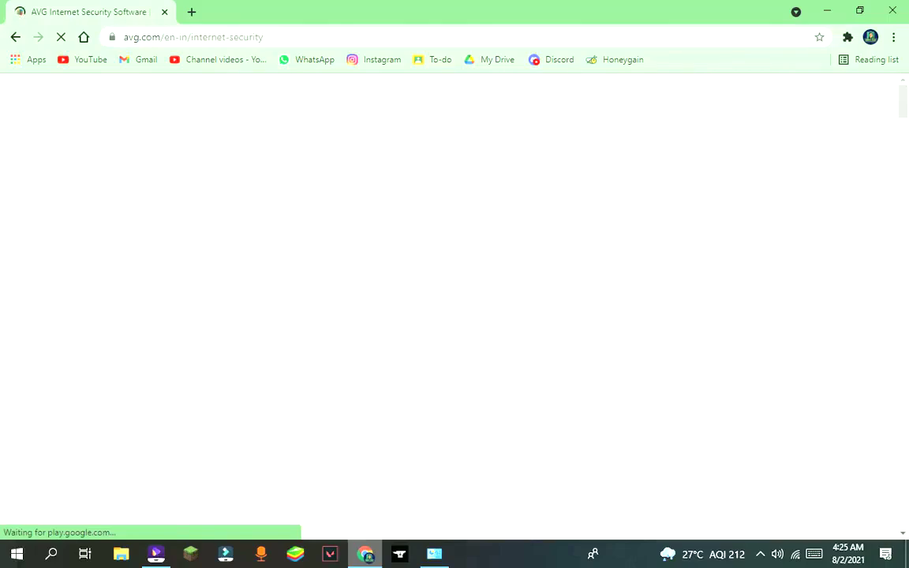
Download the free 30-day trial installer of AVG Internet Security for Windows.
scroll(448, 300, "down", 3)
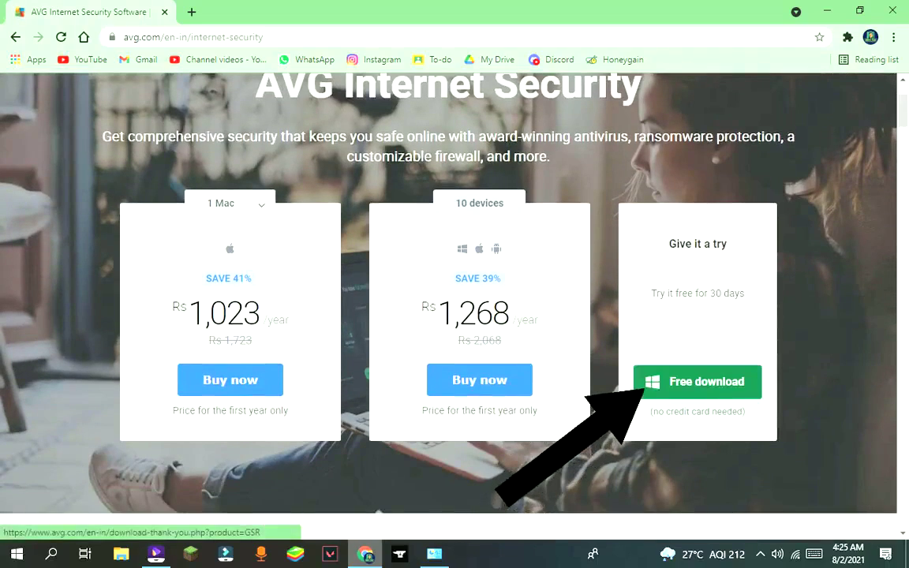
left_click(698, 381)
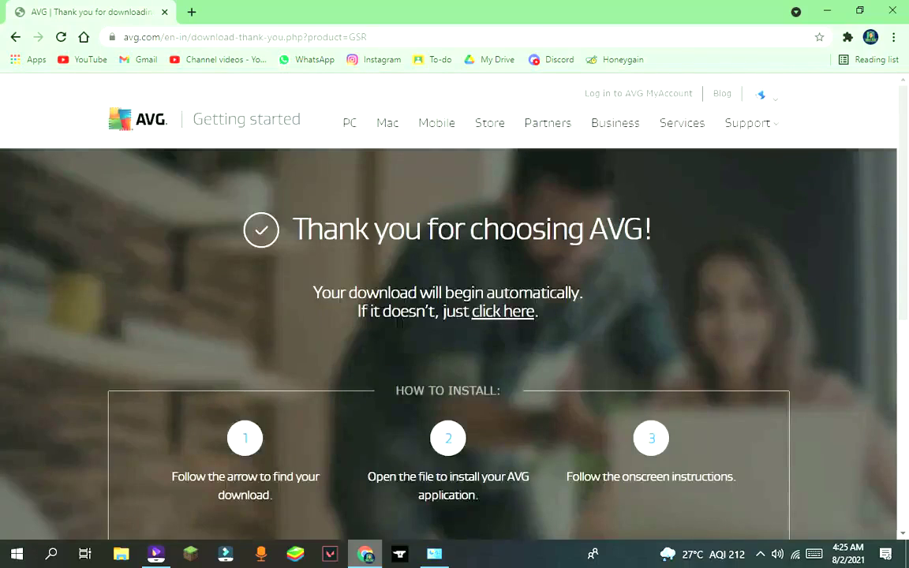
scroll(399, 324, "down", 2)
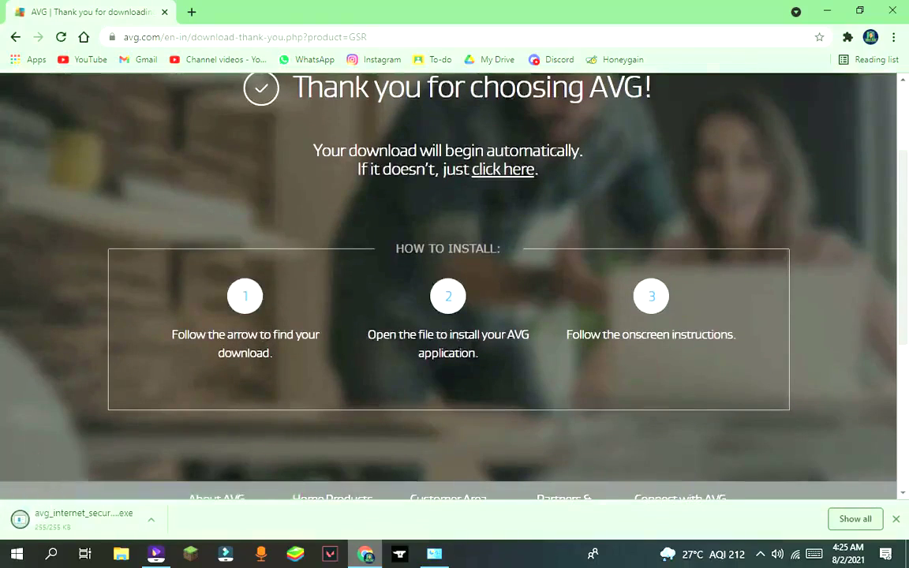
Install AVG Internet Security from the downloaded setup file and dismiss the introduction without running the first scan.
left_click(150, 519)
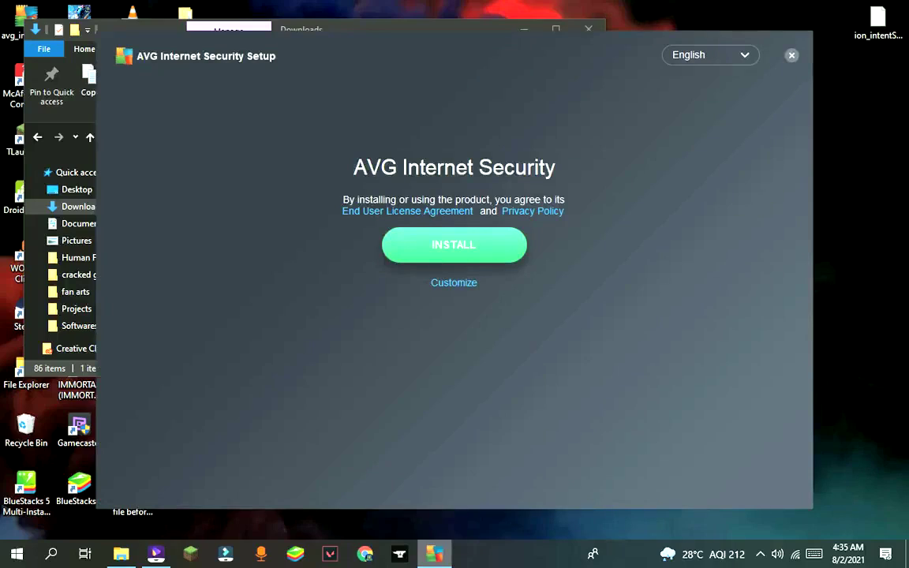
left_click(454, 244)
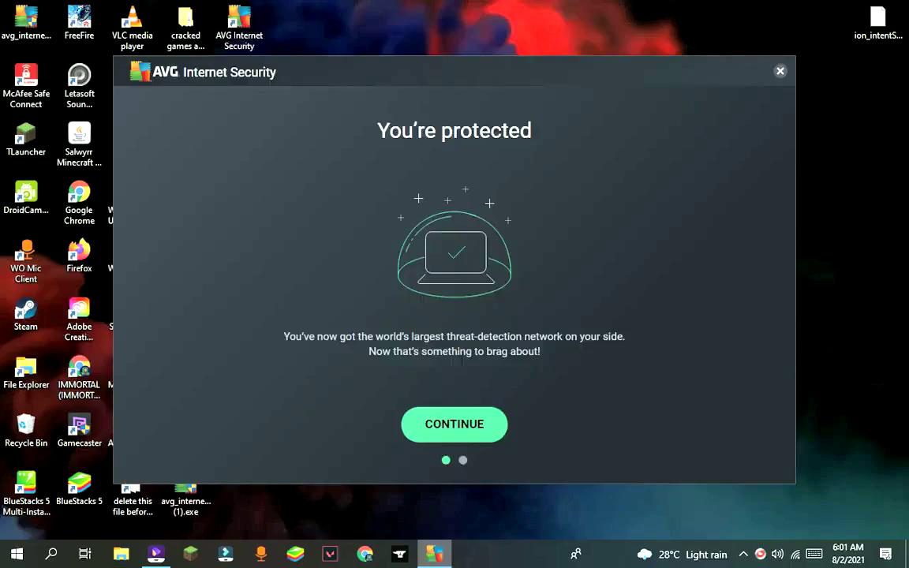
key("Return")
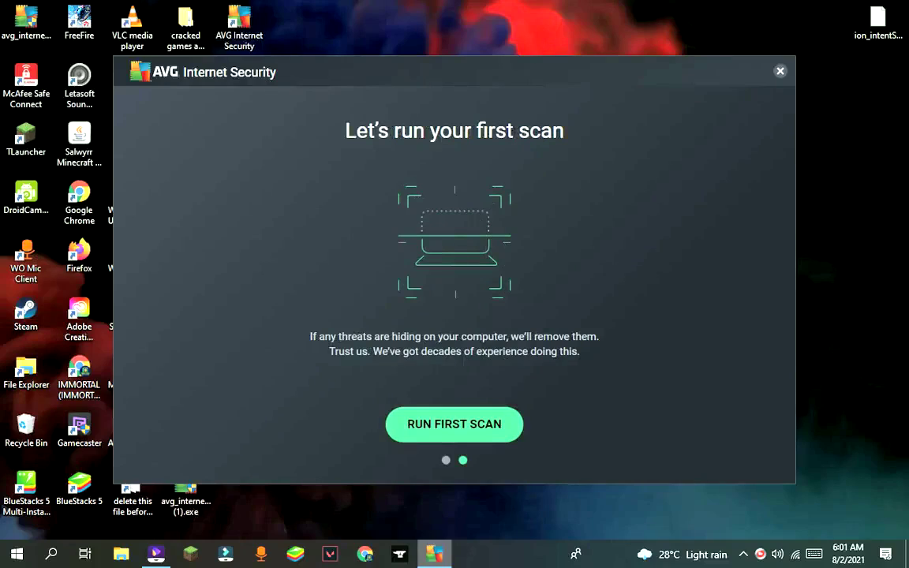
left_click(779, 71)
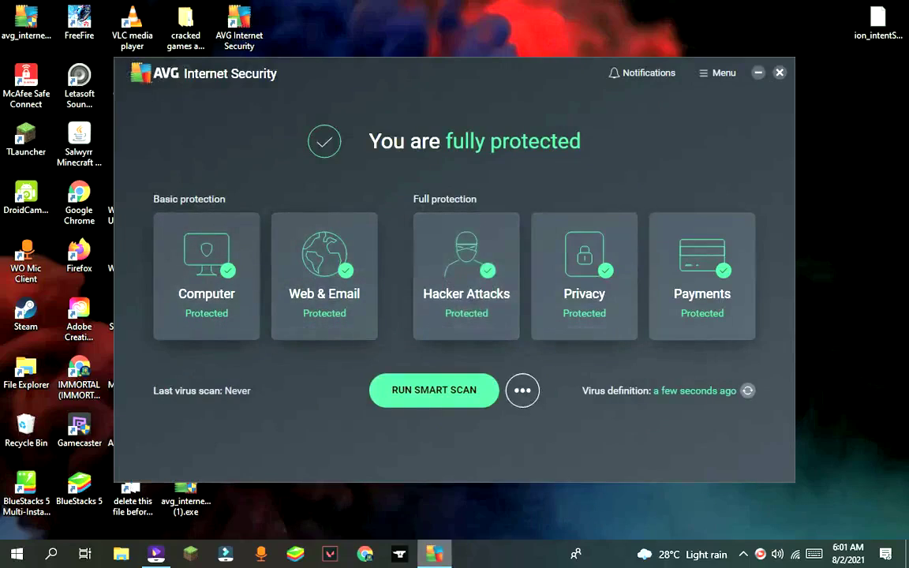
Disable Self-Defense in AVG's general troubleshooting settings and close the settings.
left_click(716, 73)
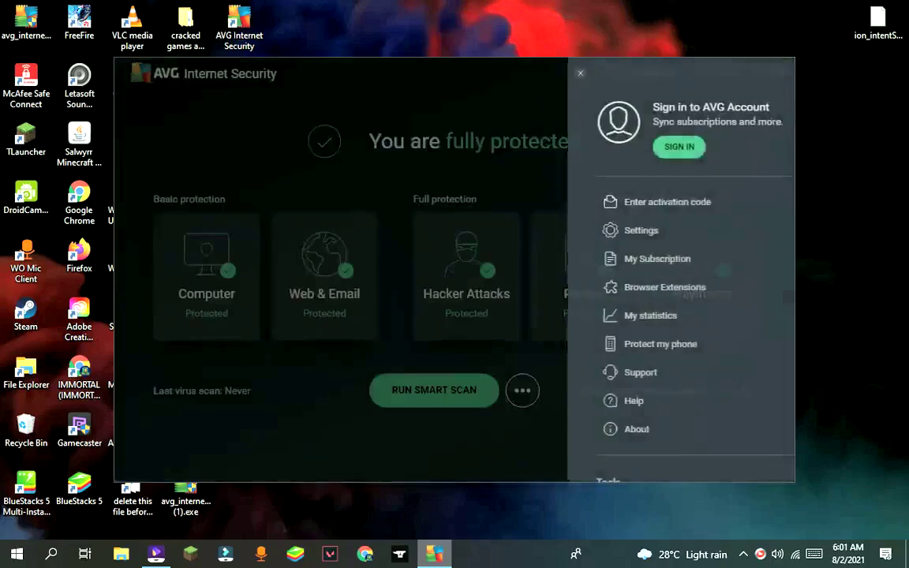
left_click(568, 229)
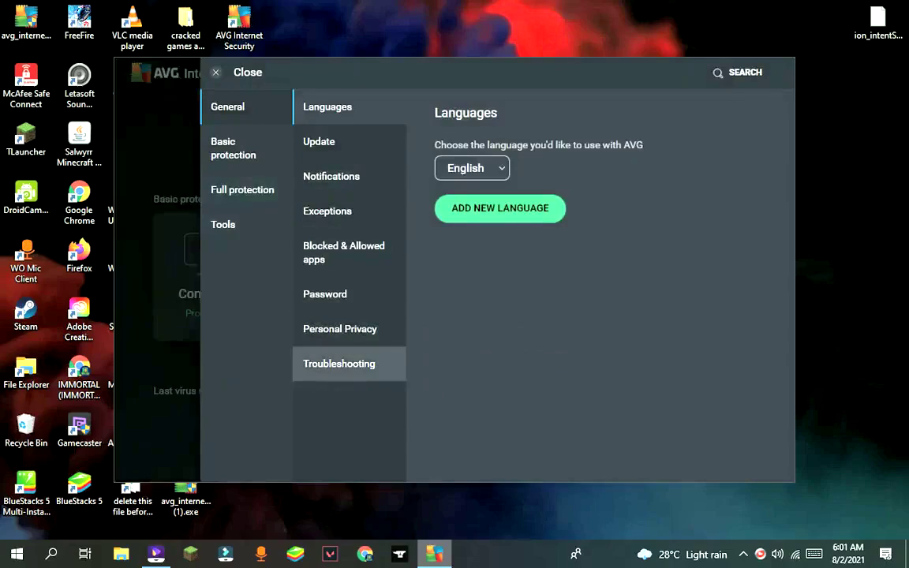
left_click(338, 363)
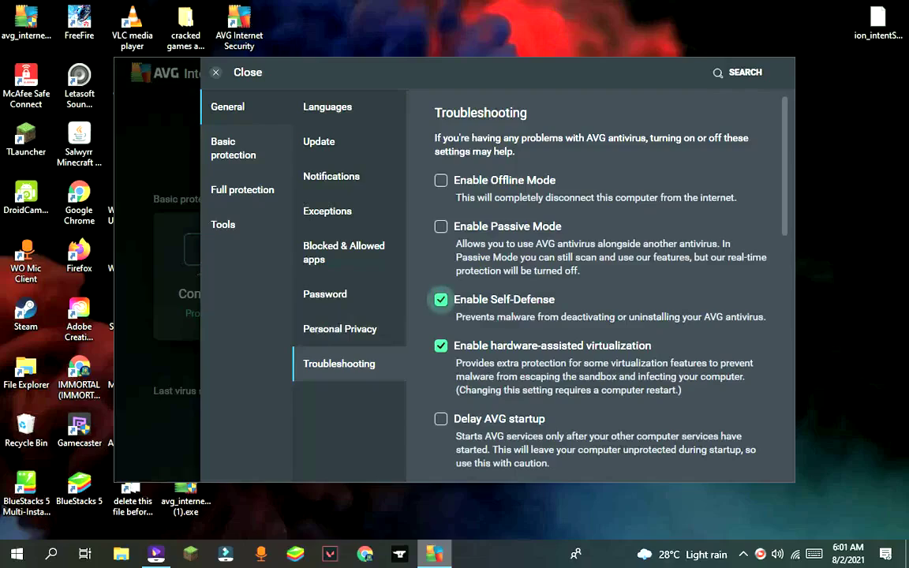
left_click(440, 299)
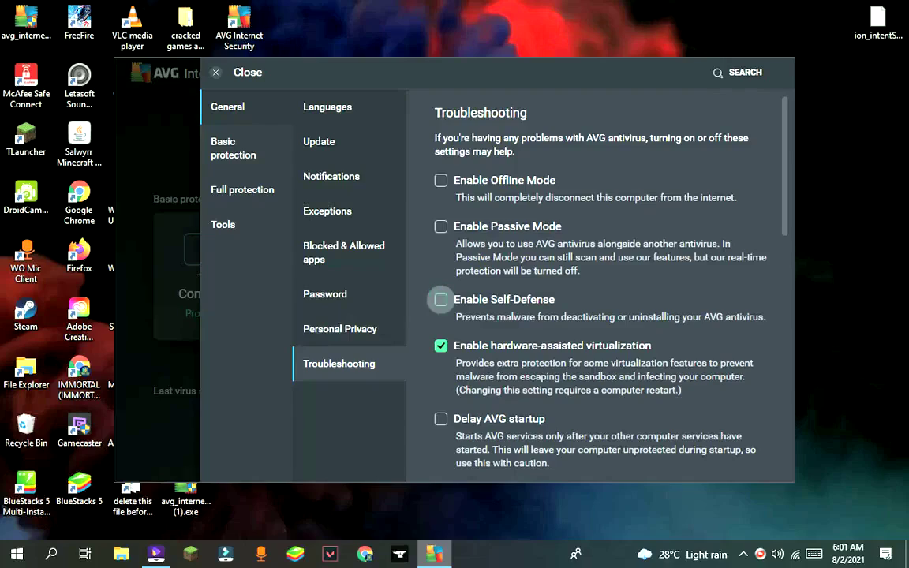
left_click(215, 71)
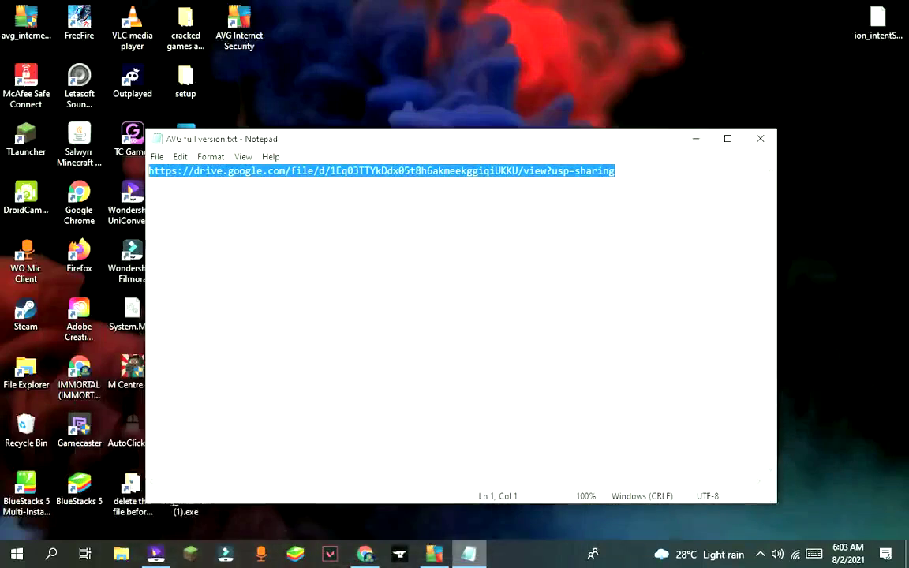
Close the AVG full version.txt note and find AVG License Files.rar in the Downloads folder.
left_click(760, 138)
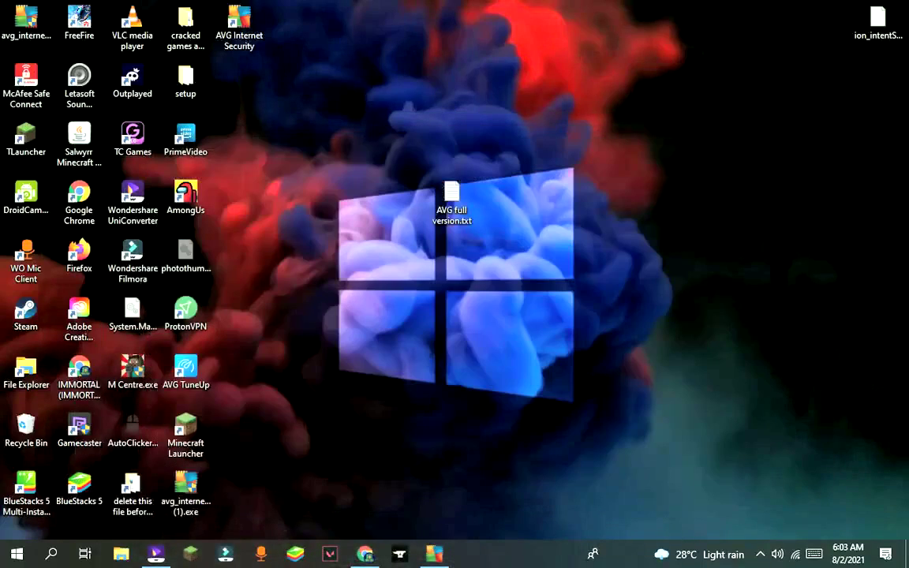
left_click(121, 554)
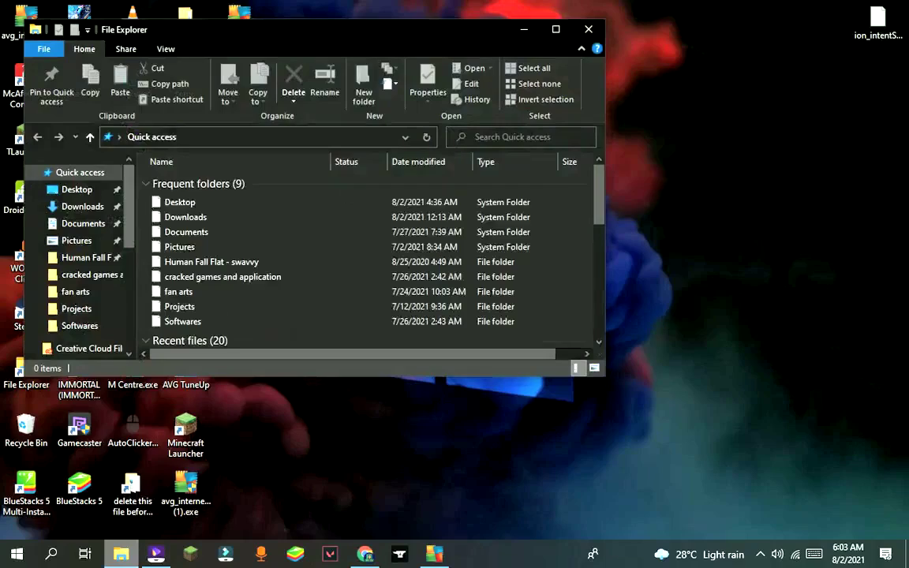
left_click(82, 206)
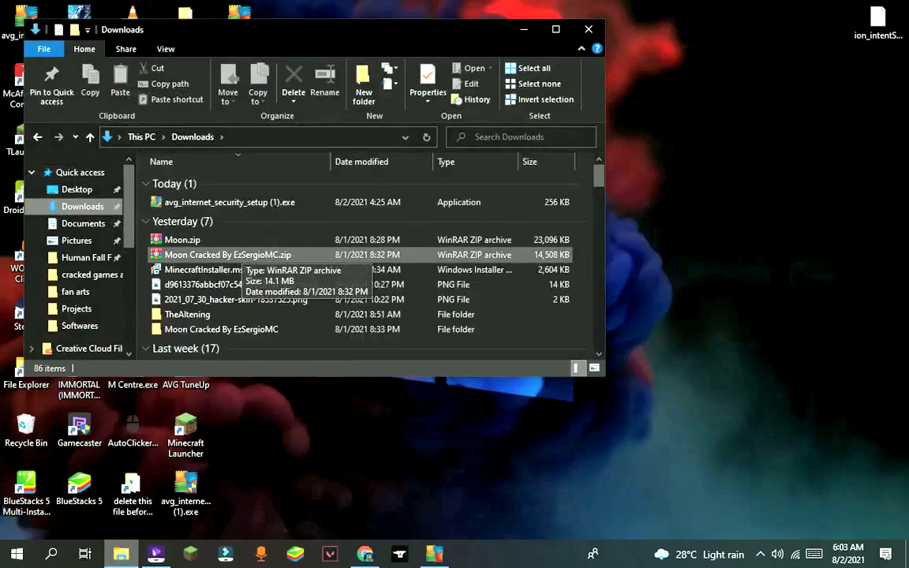
scroll(197, 277, "down", 5)
scroll(197, 277, "down", 2)
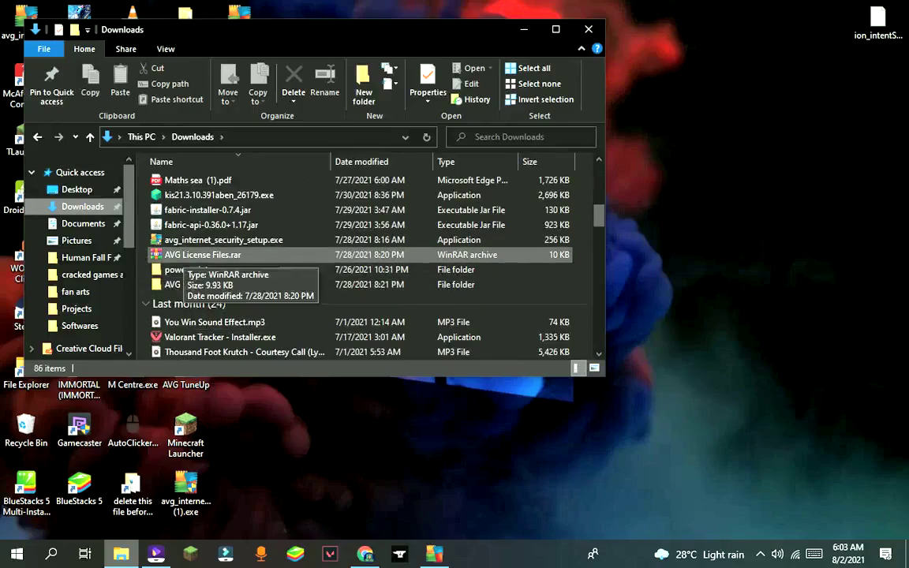
left_click(202, 255)
right_click(183, 255)
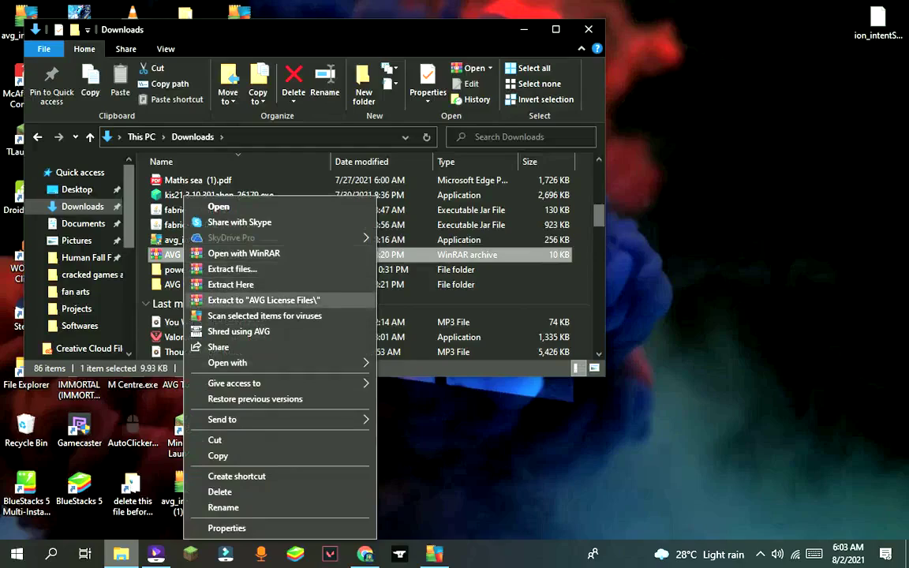
left_click(223, 508)
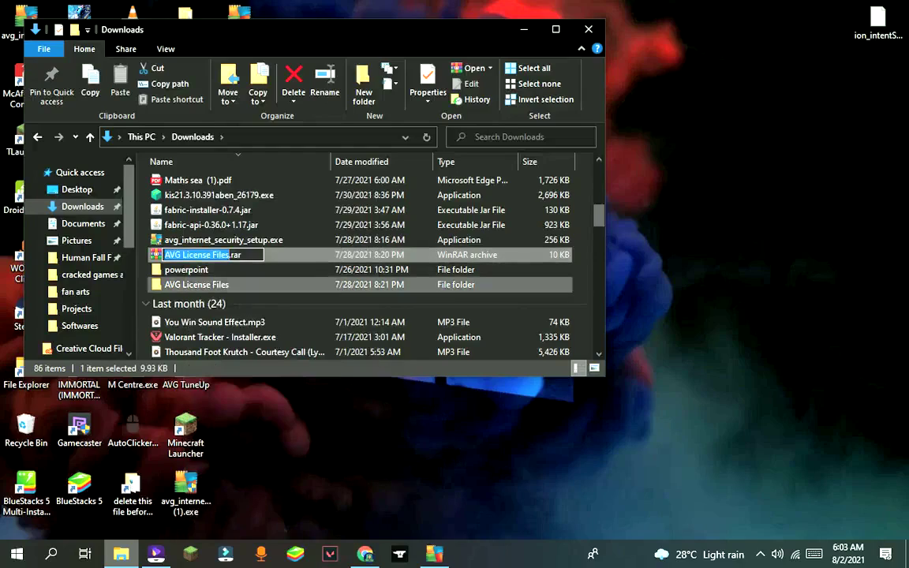
Open the extracted AVG License Files folder and go through its nested folder into License.
double_click(196, 284)
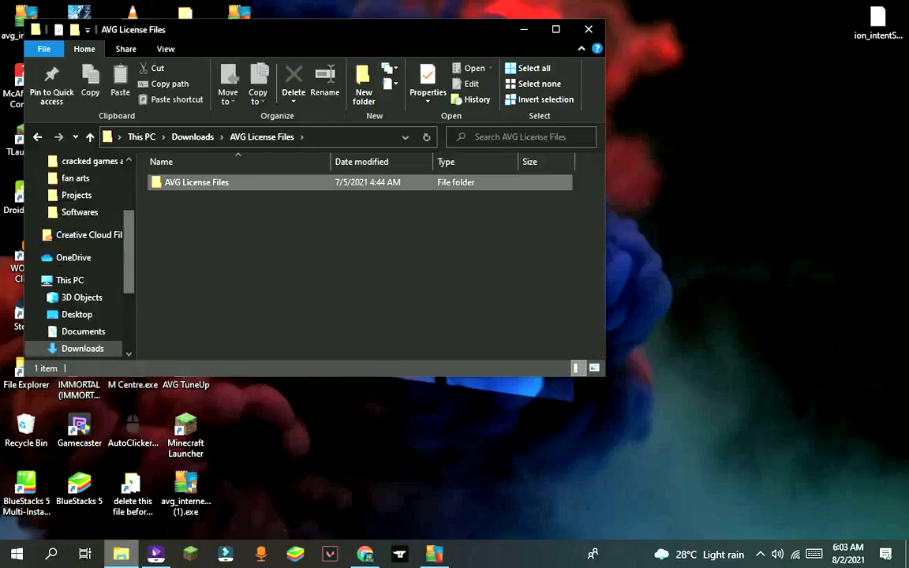
key("Return")
key("Down")
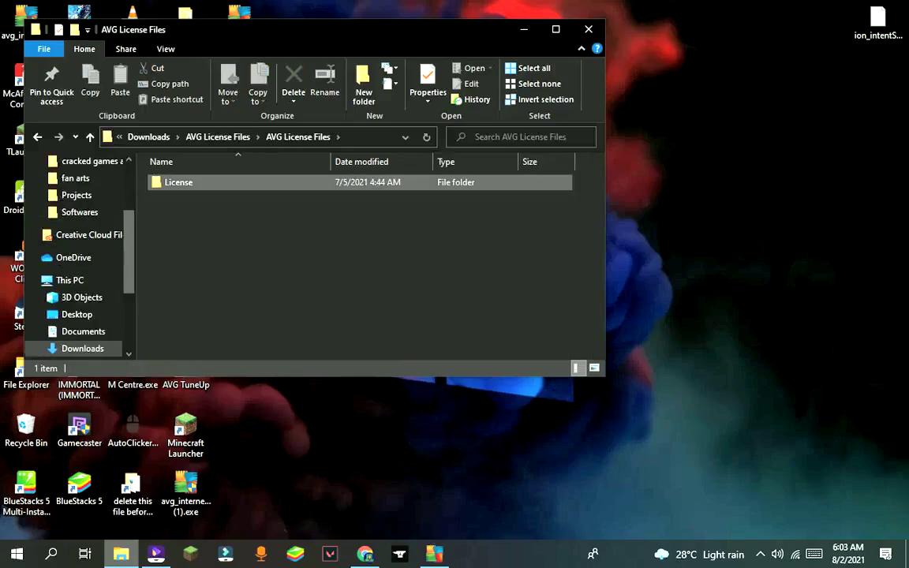
key("Return")
key("Down")
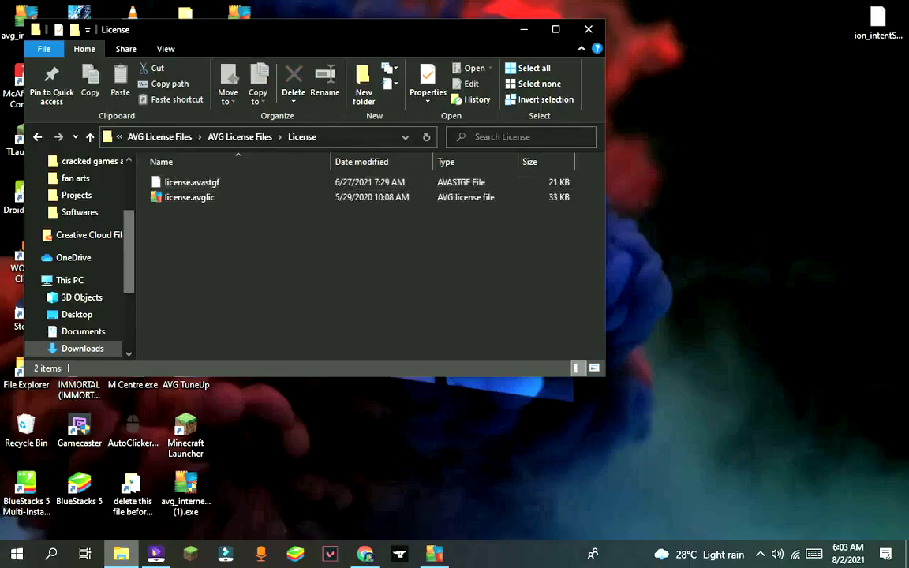
Copy both files in the License folder, license.avastgf and license.avglic.
key("Down")
key("ctrl+a")
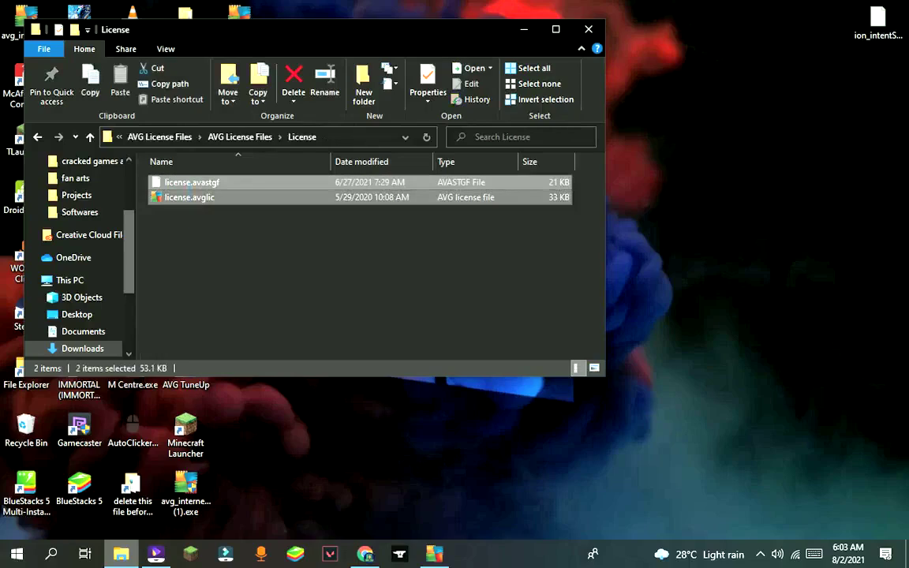
right_click(190, 193)
key("Down")
key("Down")
key("Down")
key("Down")
key("Down")
key("Down")
key("Down")
key("Down")
key("Down")
key("Down")
key("Down")
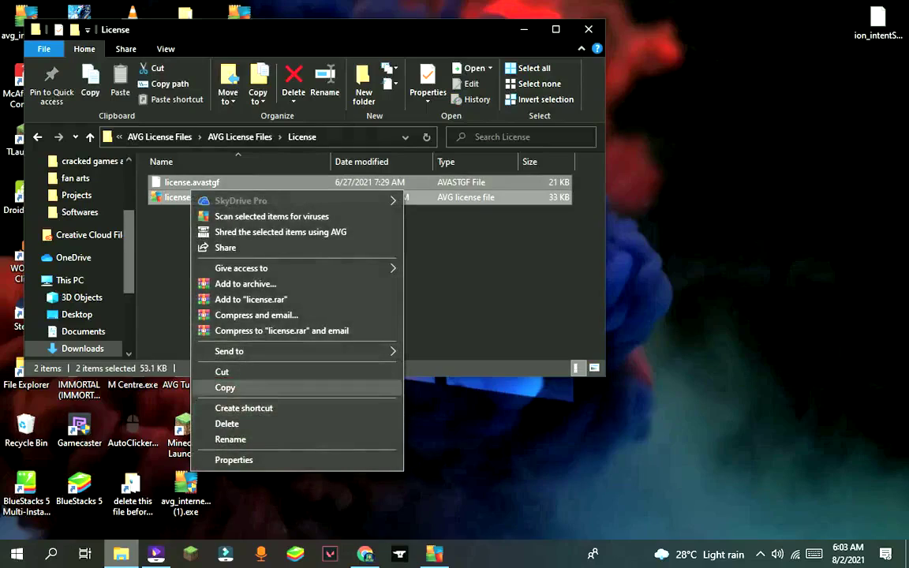
key("Return")
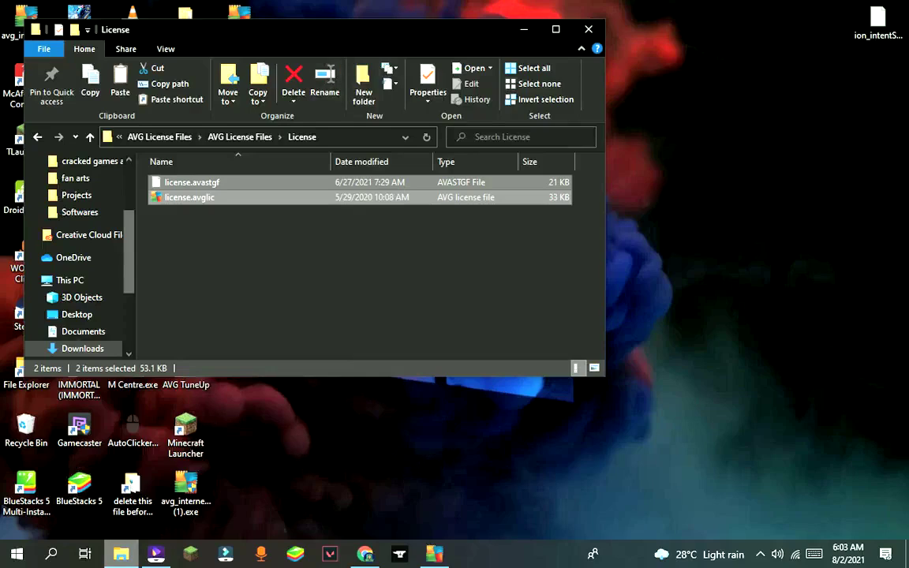
Open Local Disk (C:) in a second File Explorer window and show its view options, including Hidden items.
middle_click(121, 554)
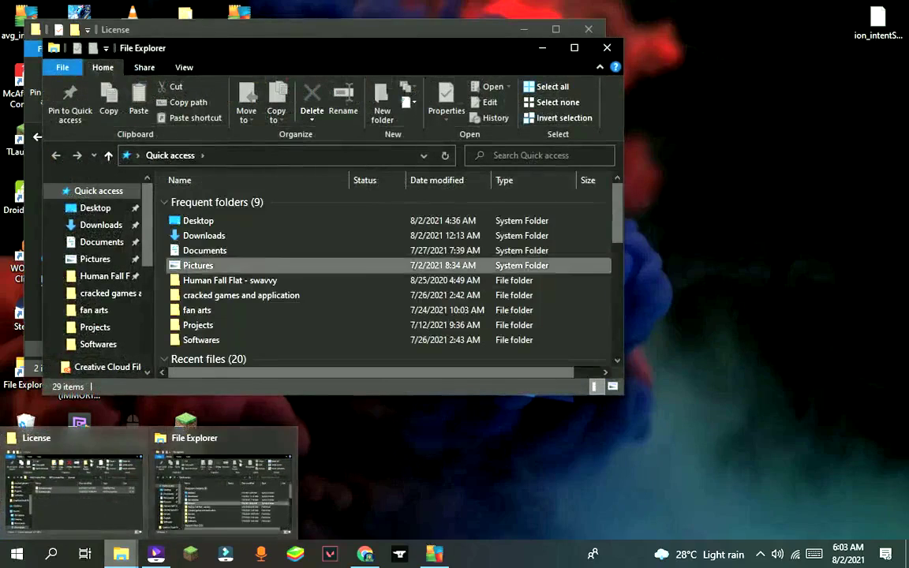
scroll(91, 292, "down", 3)
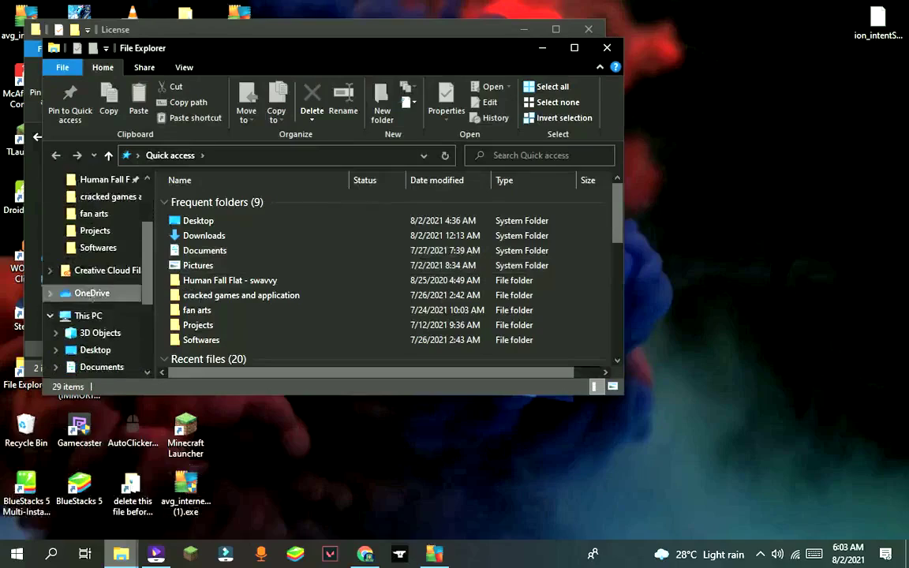
scroll(91, 293, "down", 3)
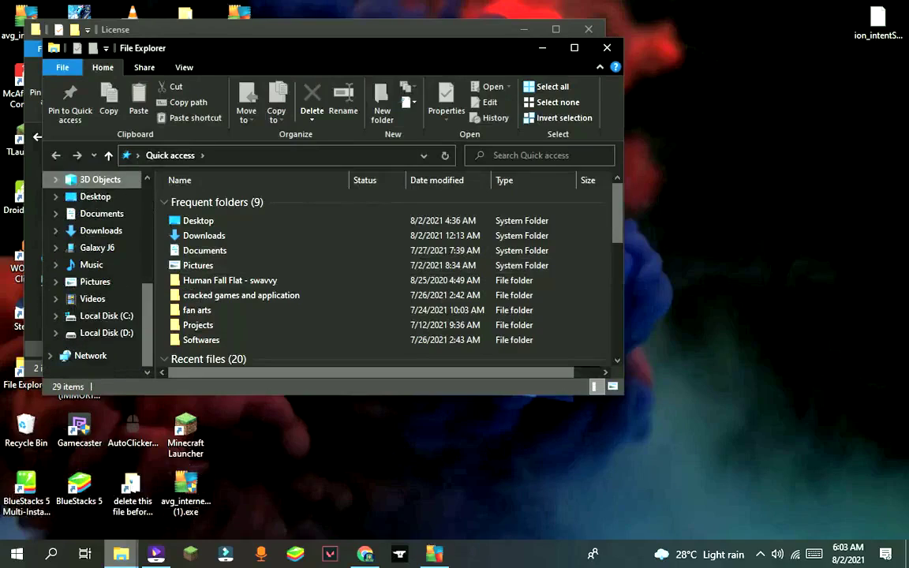
left_click(105, 316)
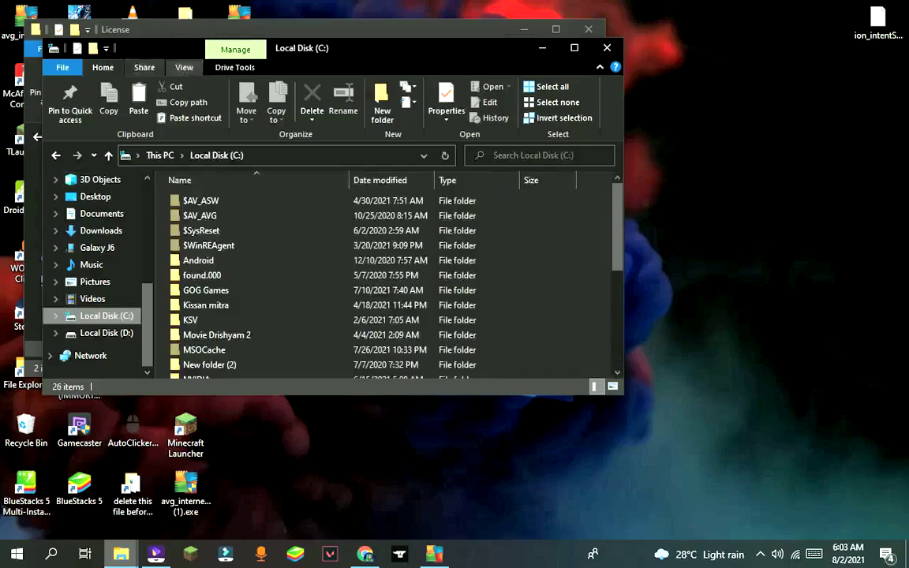
left_click(183, 67)
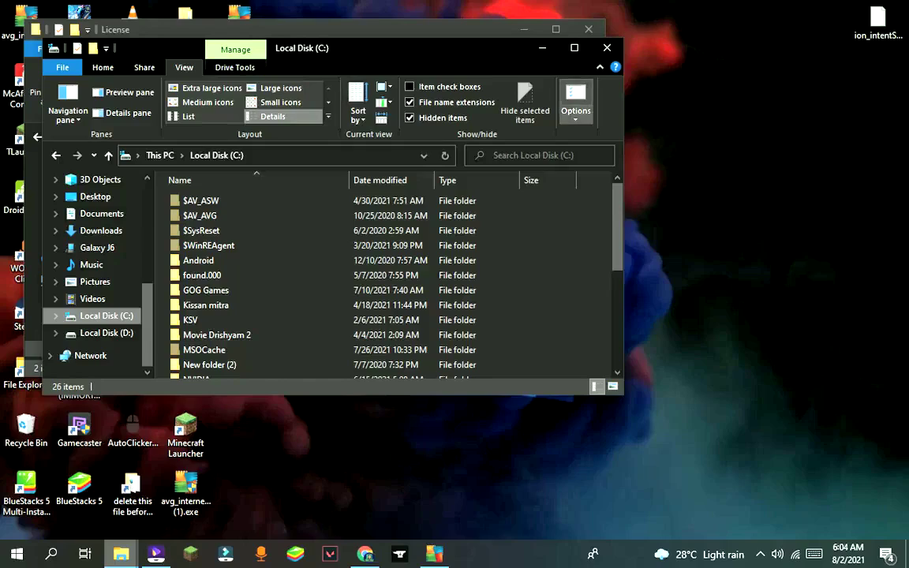
Check in the Folder Options view settings that hidden files, folders and drives are set to be shown, and accept the dialog.
left_click(575, 118)
left_click(635, 134)
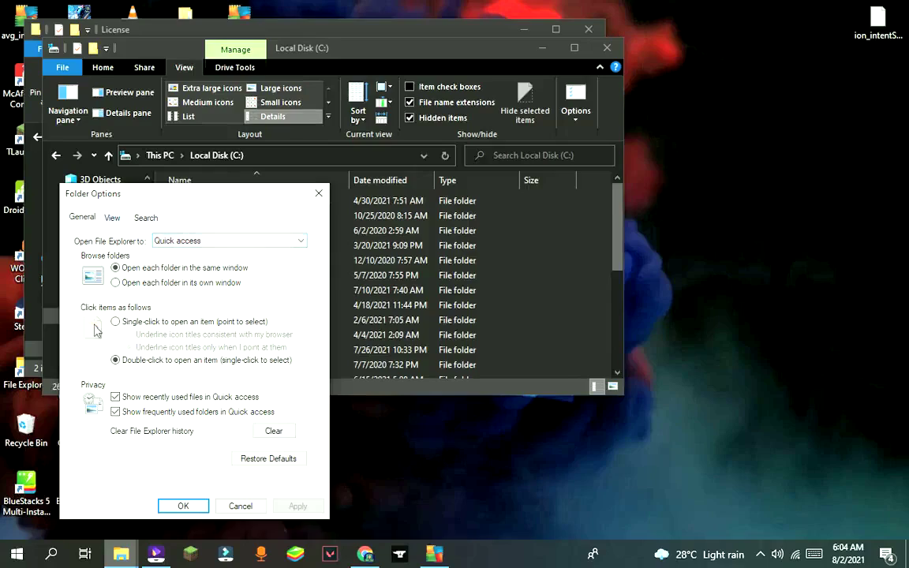
left_click(112, 218)
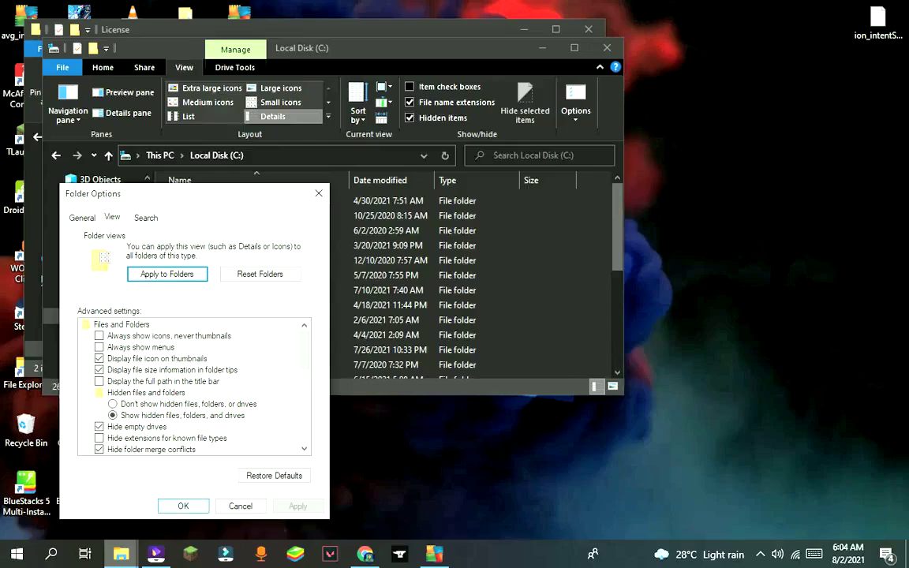
left_click(183, 506)
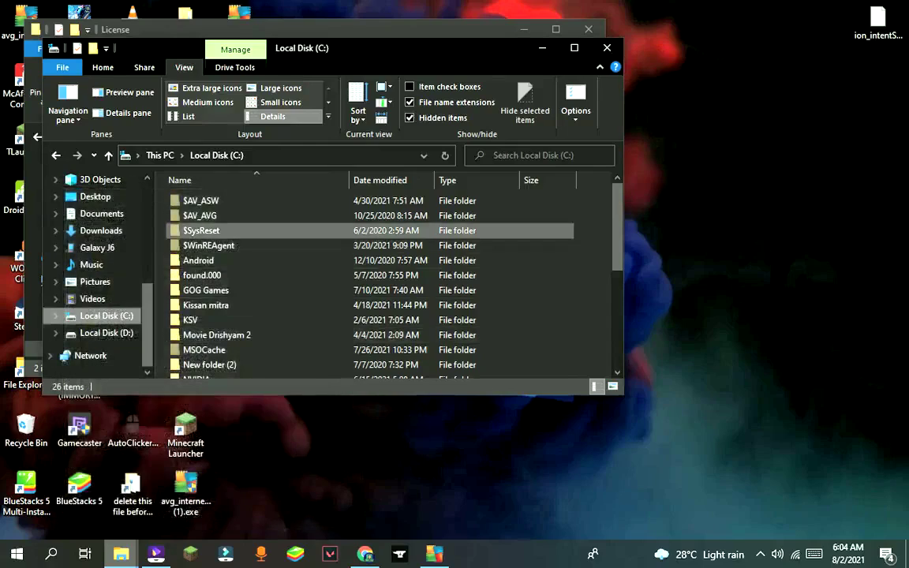
Go into the ProgramData folder on Local Disk (C:) and open its AVG\Subscriptions subfolder.
scroll(237, 316, "down", 2)
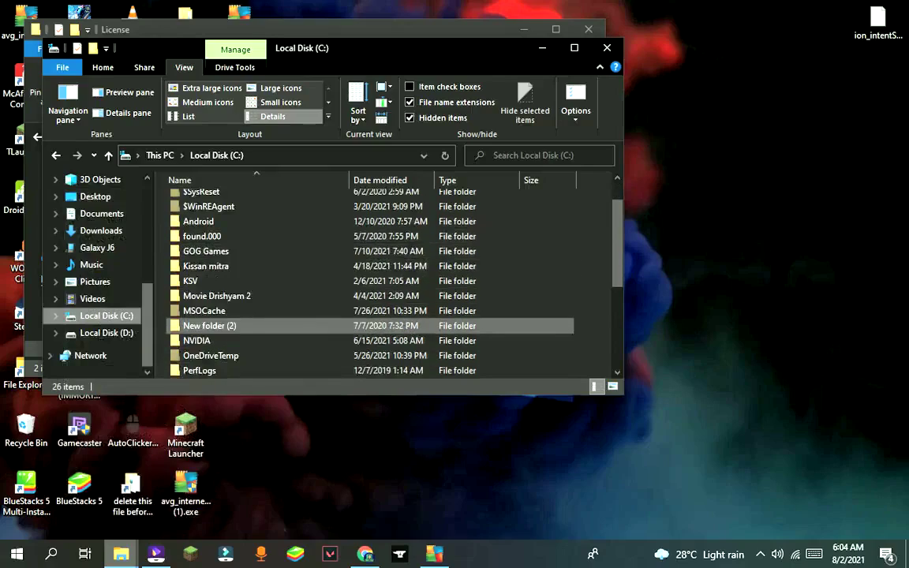
scroll(371, 316, "down", 1)
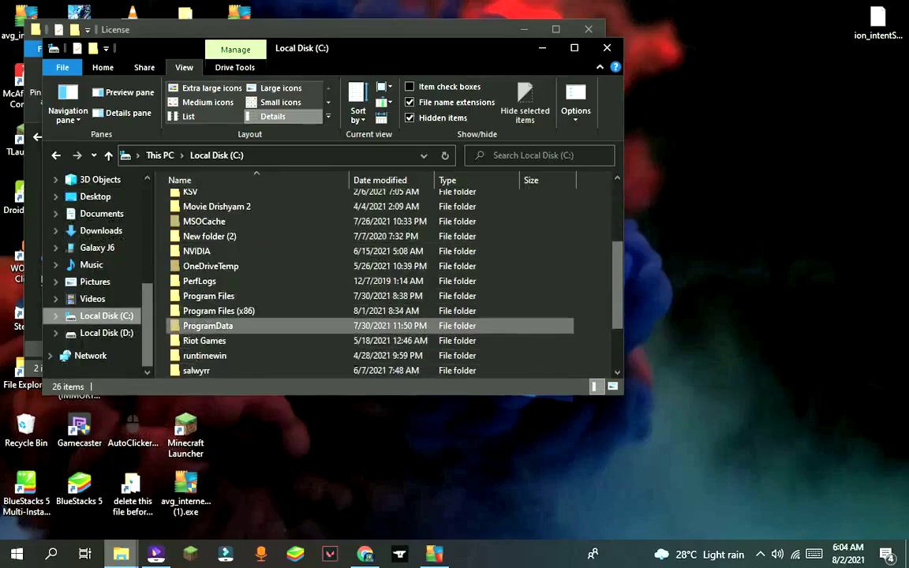
double_click(316, 325)
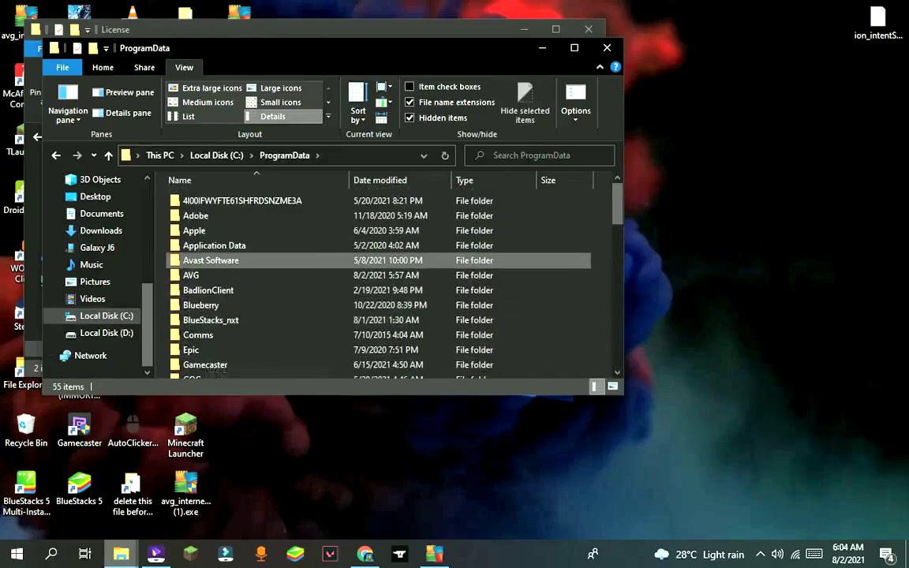
double_click(197, 274)
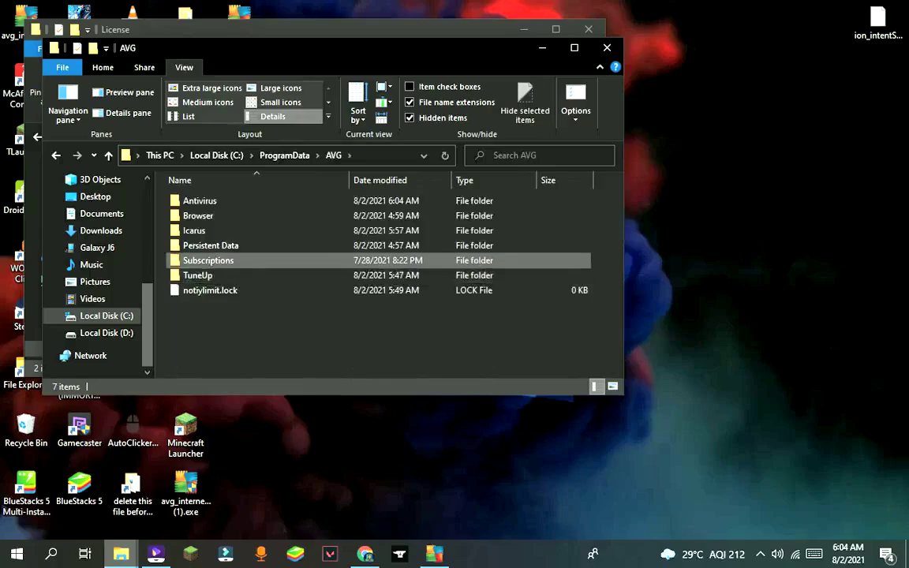
double_click(208, 260)
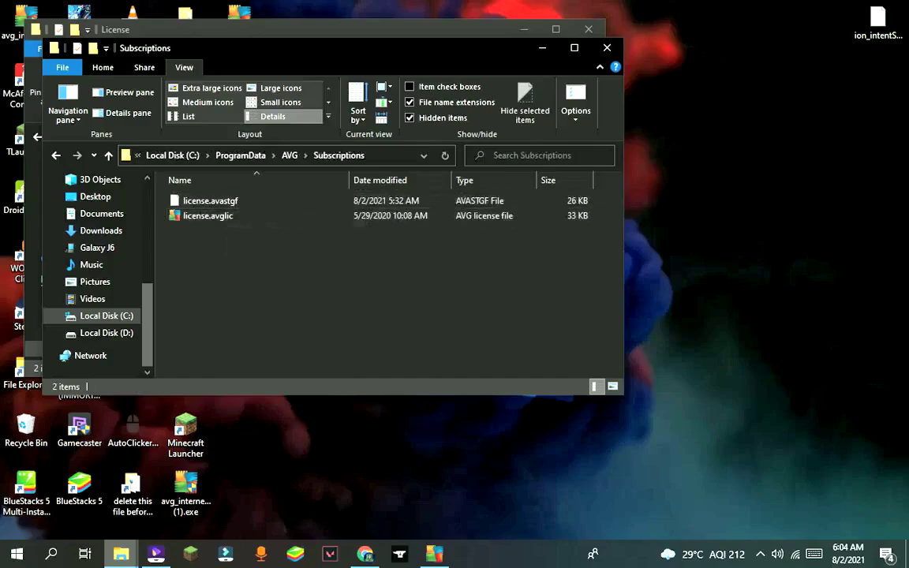
Paste the copied license files into Subscriptions, replacing the existing ones with administrator permission, and close both File Explorer windows.
right_click(210, 238)
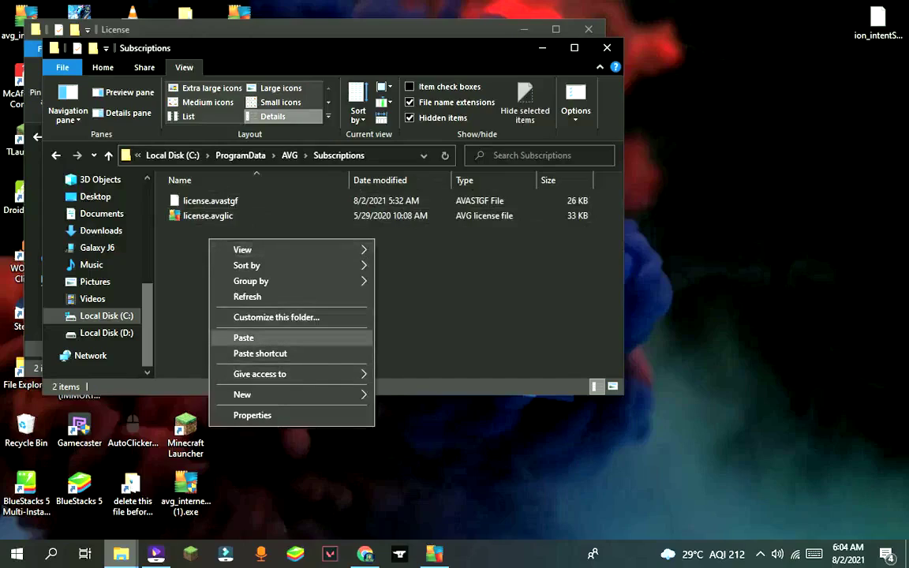
left_click(243, 337)
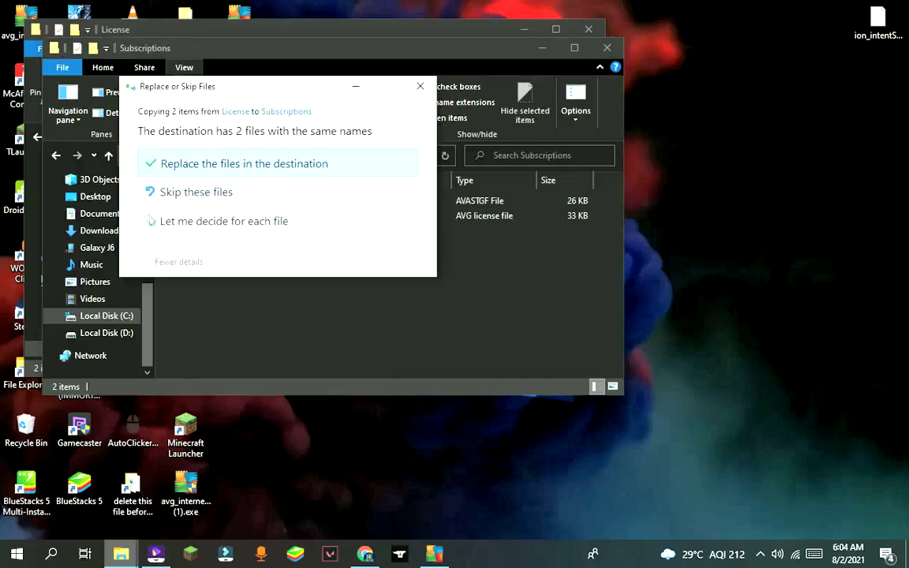
left_click(243, 162)
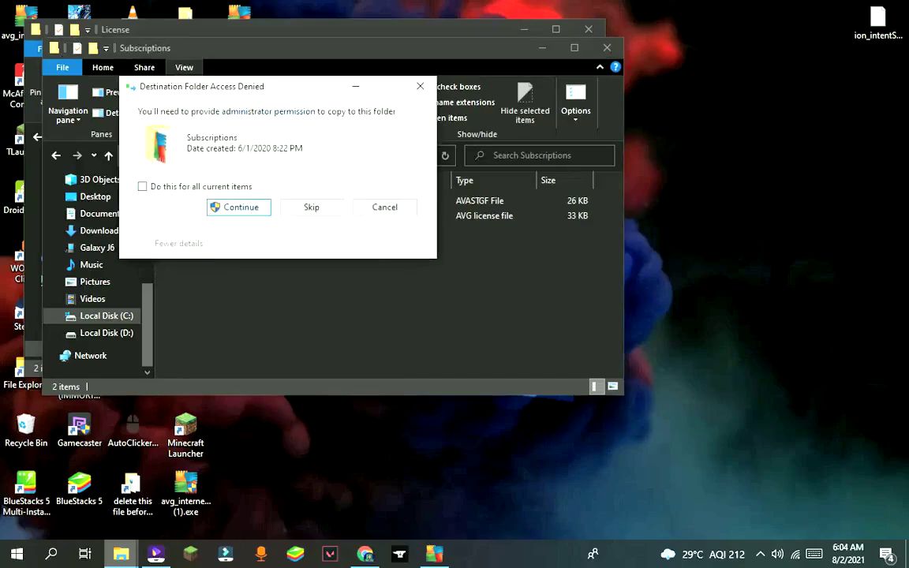
key("Return")
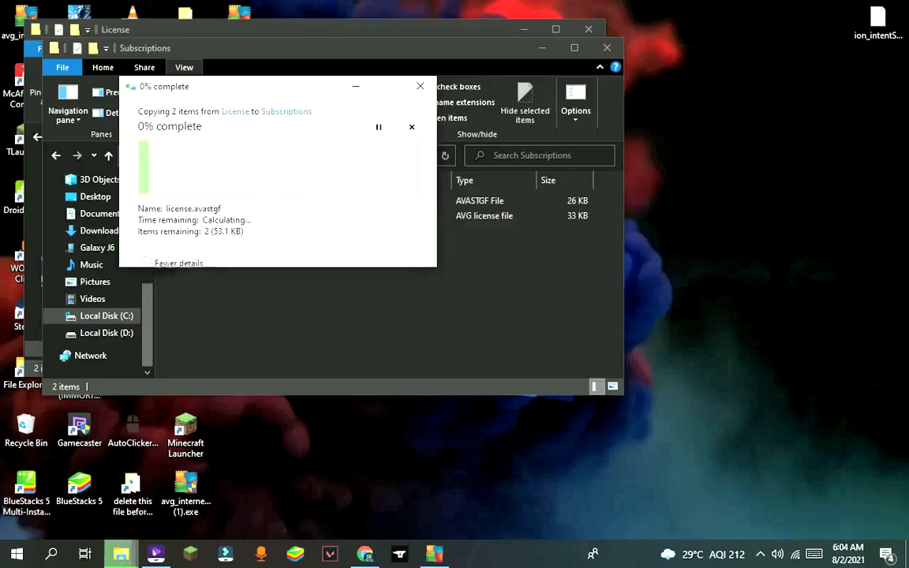
key("Return")
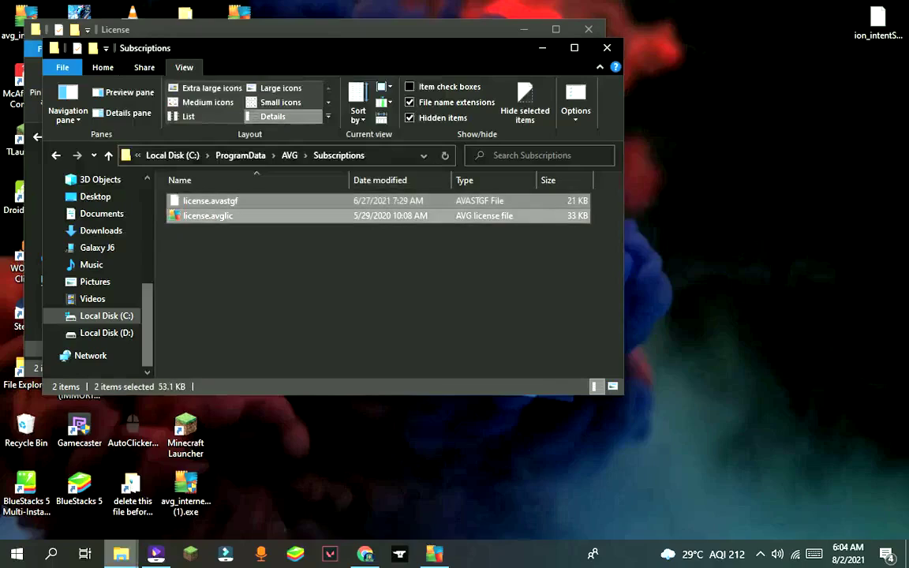
left_click(606, 48)
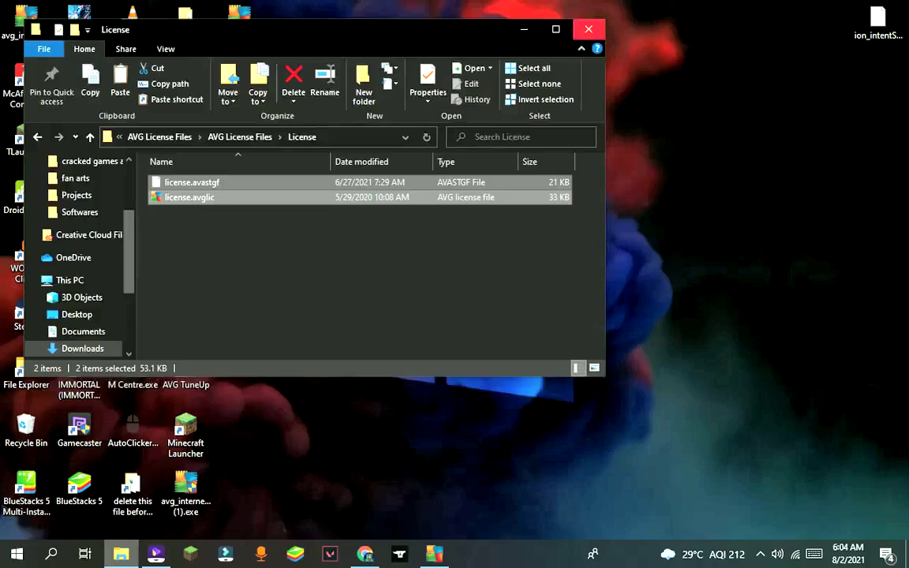
left_click(588, 29)
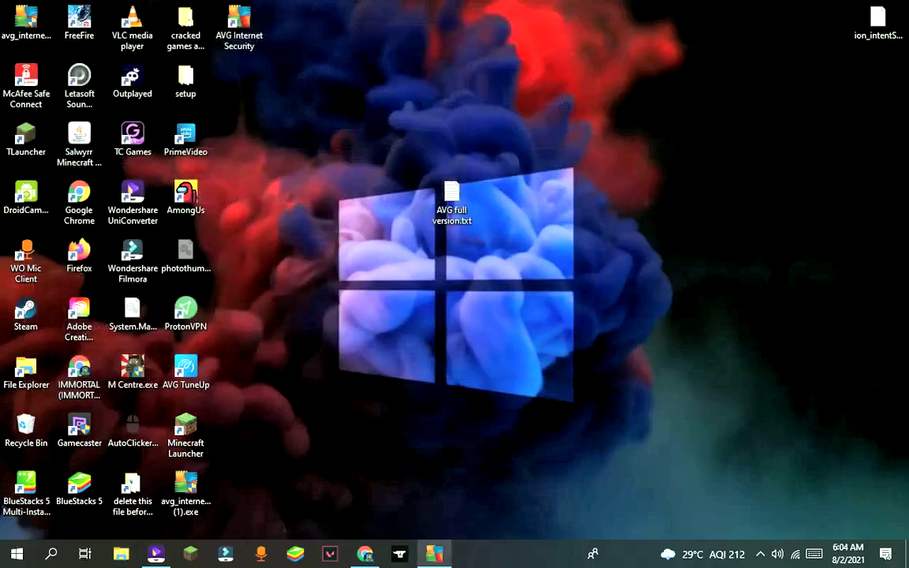
Switch to AVG Internet Security, turn on Enable Self-Defense in the general Troubleshooting settings, and close the settings.
left_click(434, 554)
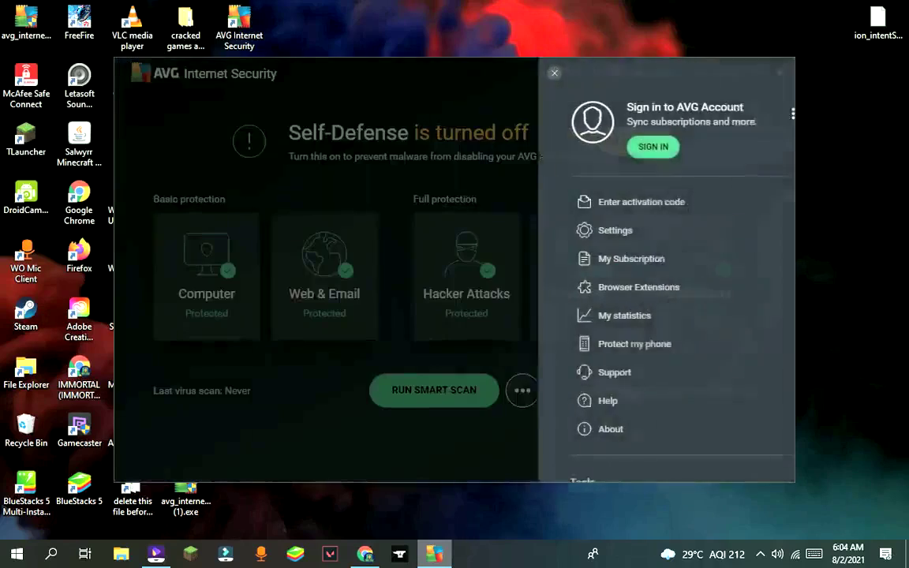
left_click(718, 73)
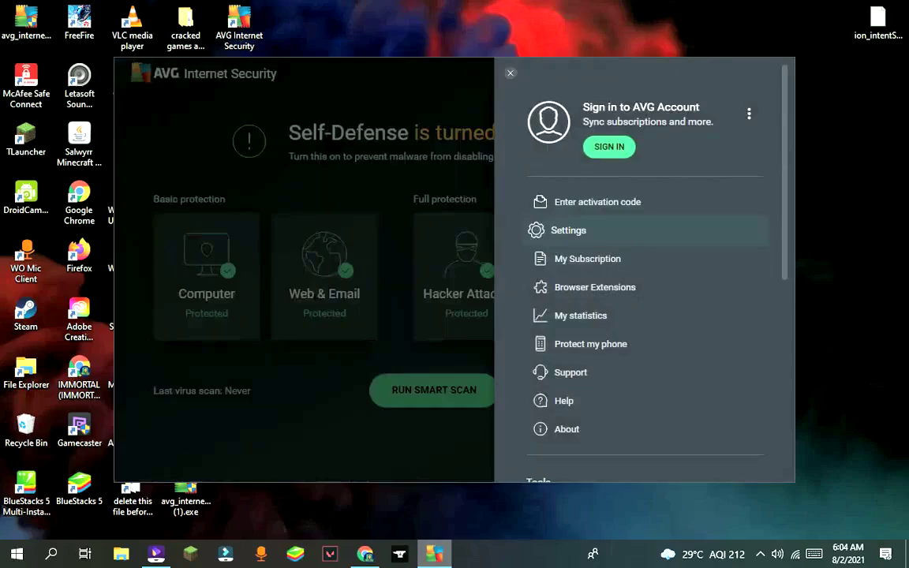
left_click(568, 230)
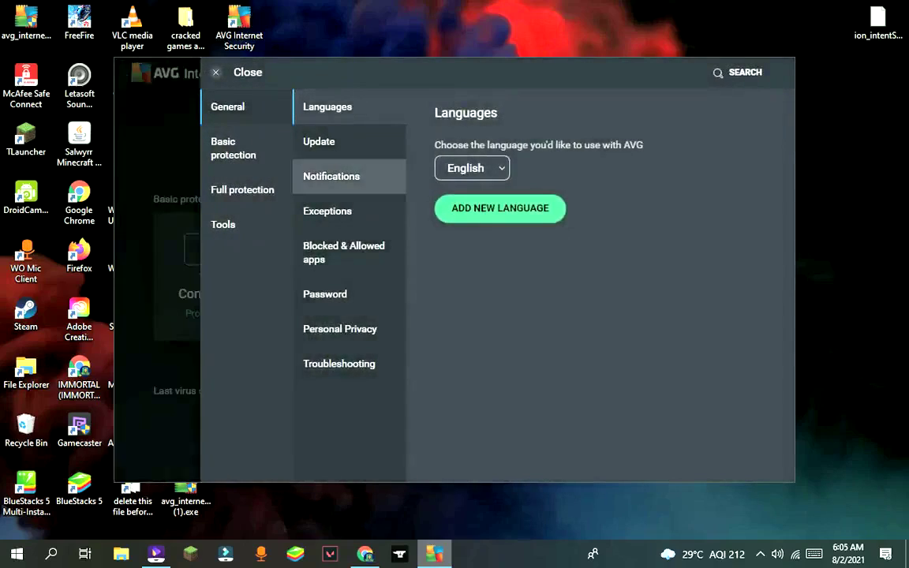
left_click(338, 363)
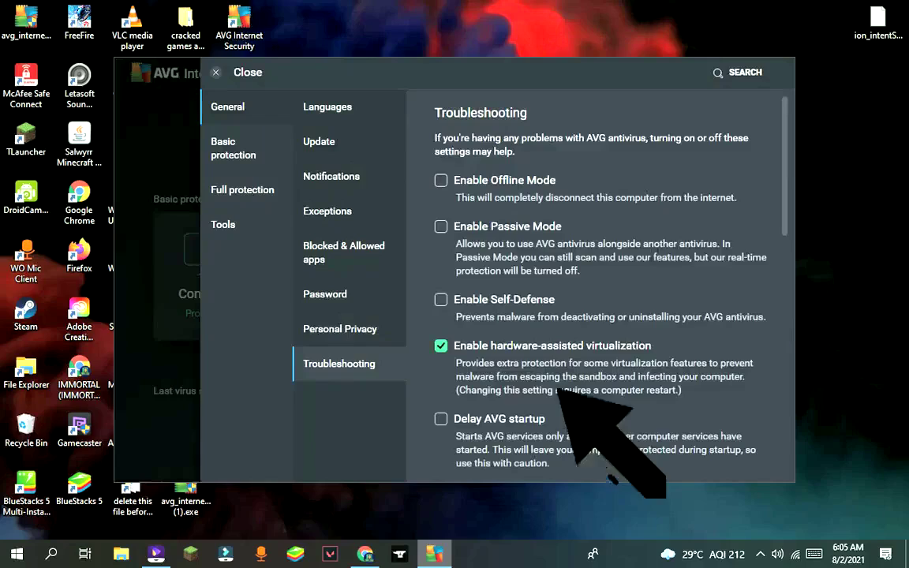
left_click(441, 299)
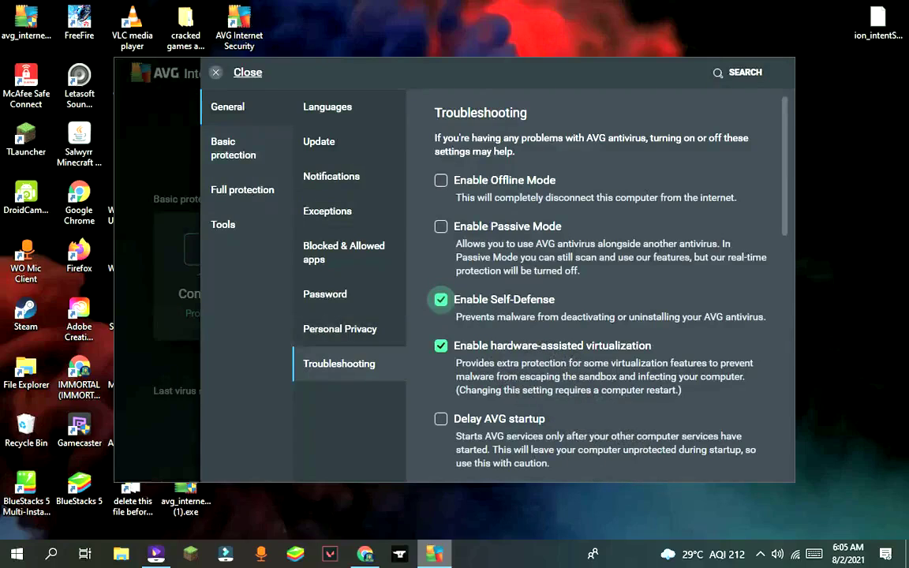
left_click(215, 72)
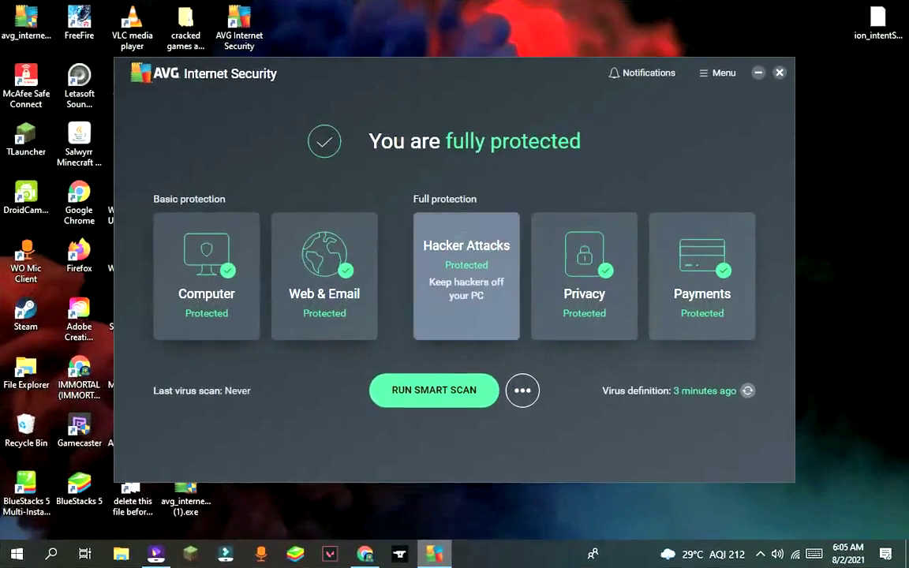
Examine the subscriptions on this PC and the other available ones under My Subscription, and close the page.
left_click(717, 73)
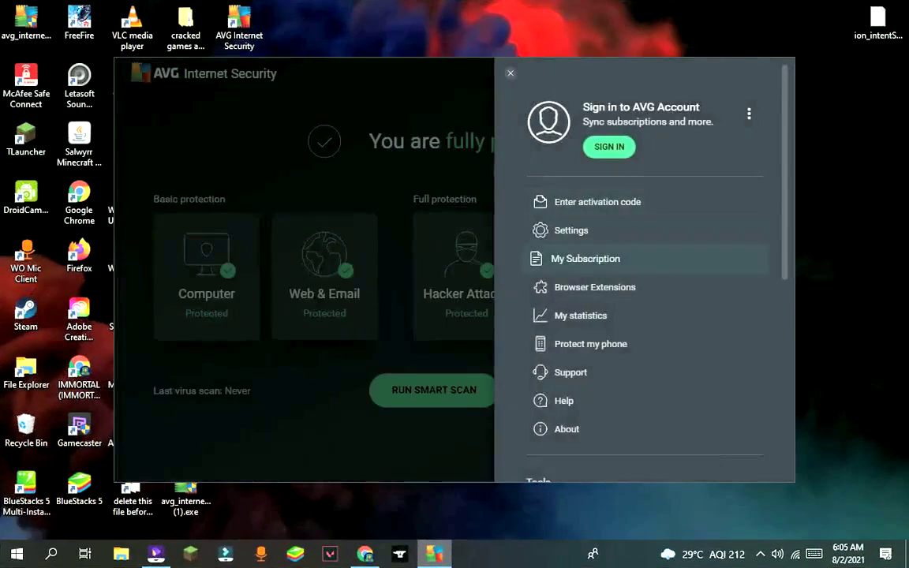
left_click(532, 258)
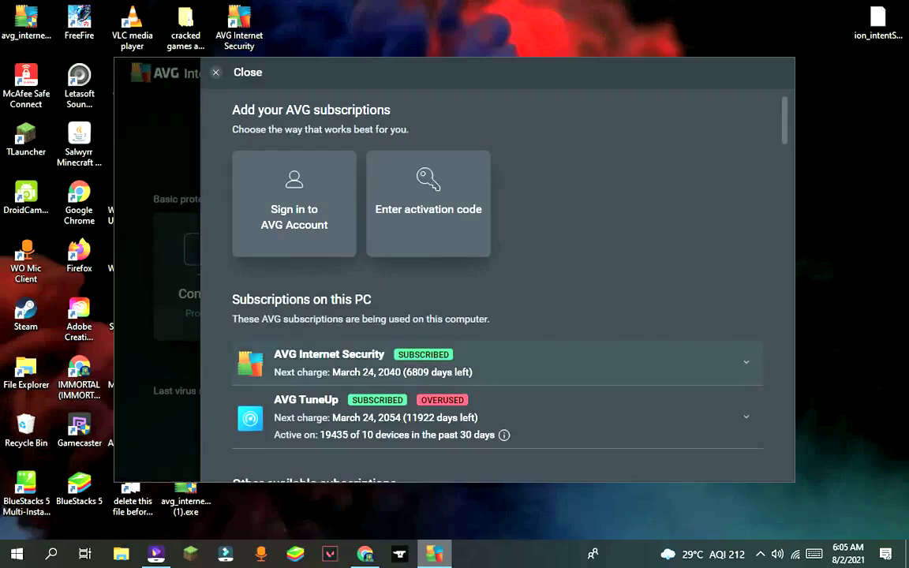
scroll(497, 276, "down", 2)
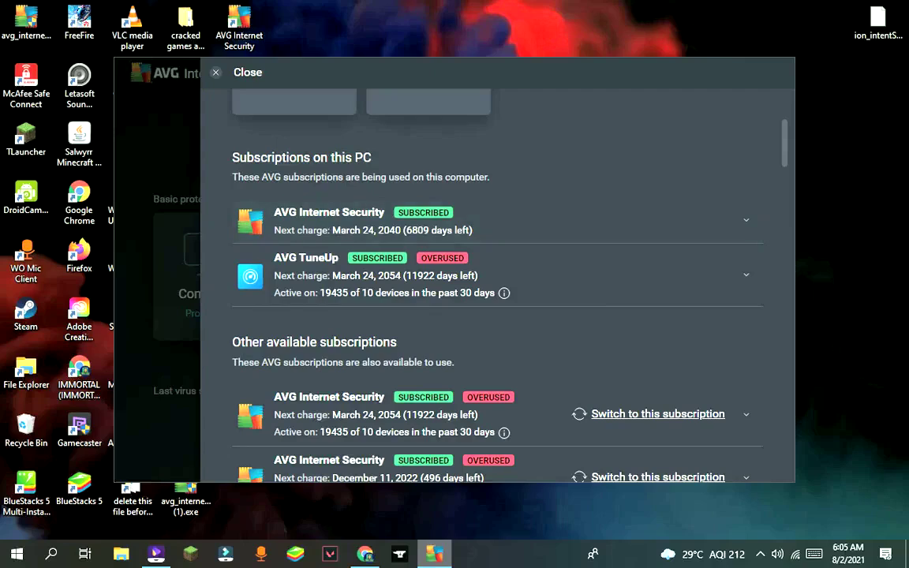
key("Escape")
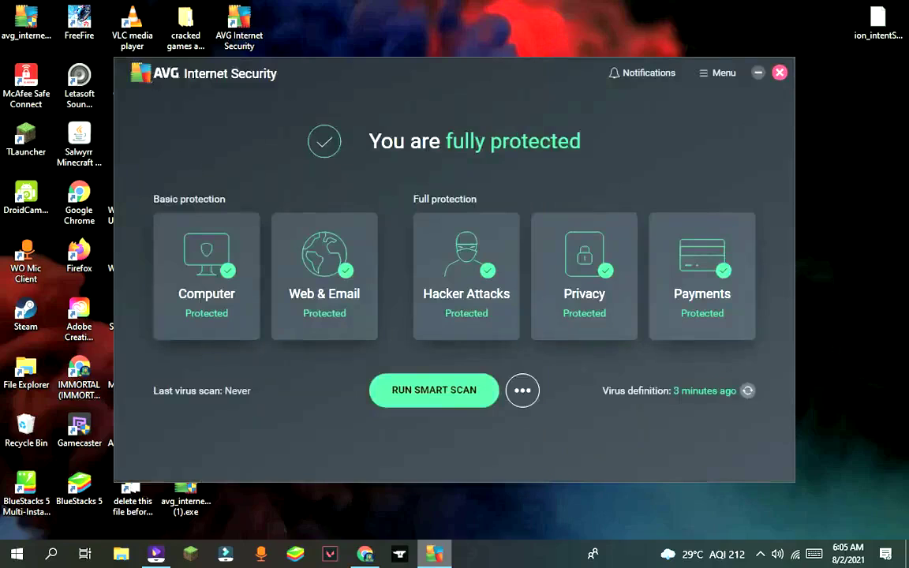
Close AVG Internet Security, launch it again from the desktop, and show its main menu.
left_click(779, 73)
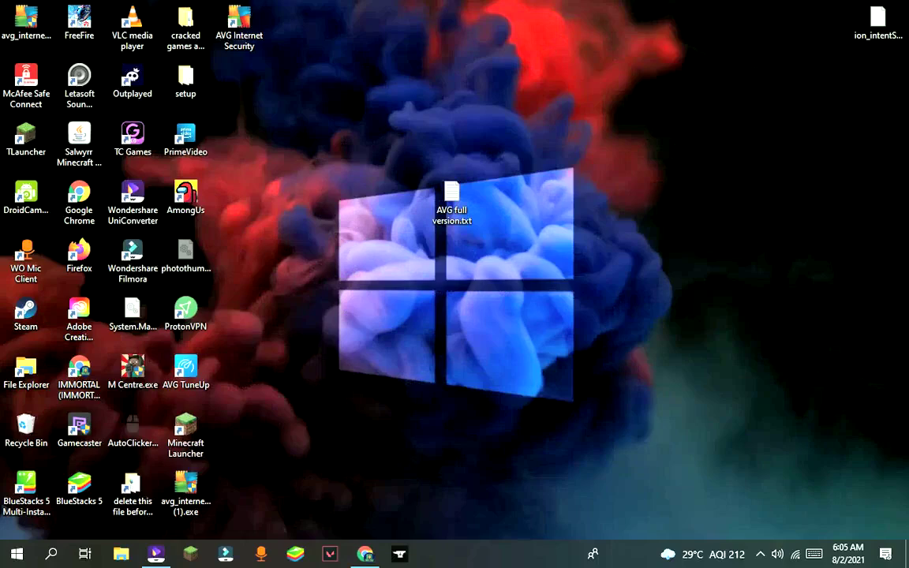
left_click(239, 27)
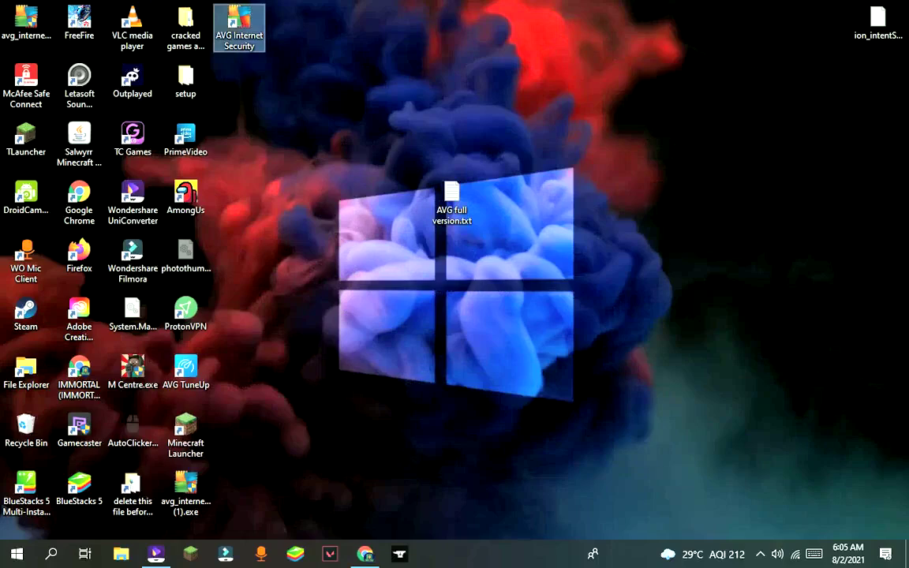
key("Return")
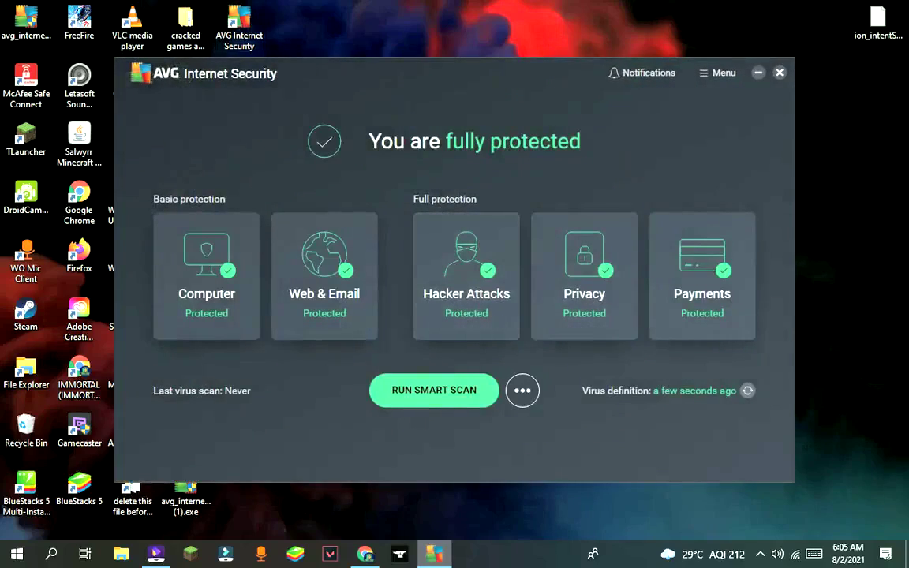
left_click(717, 73)
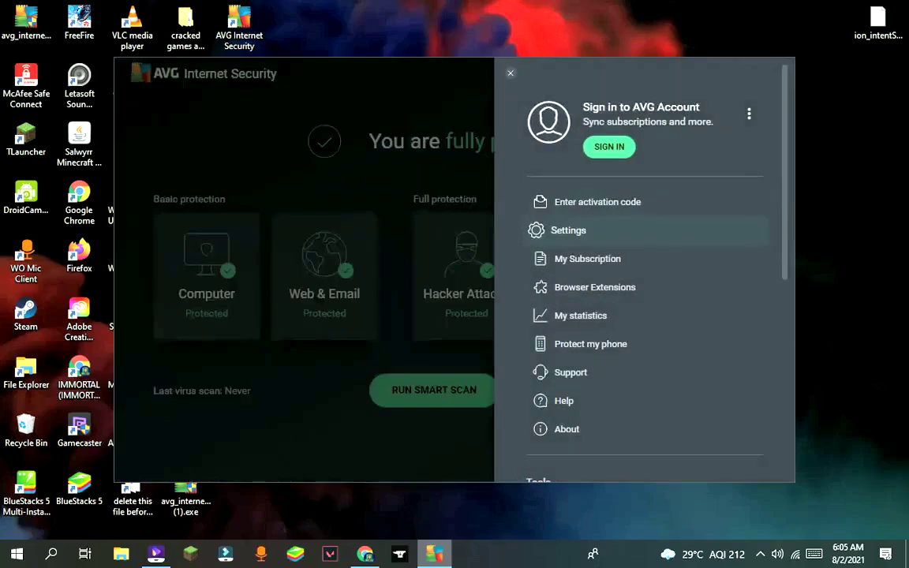